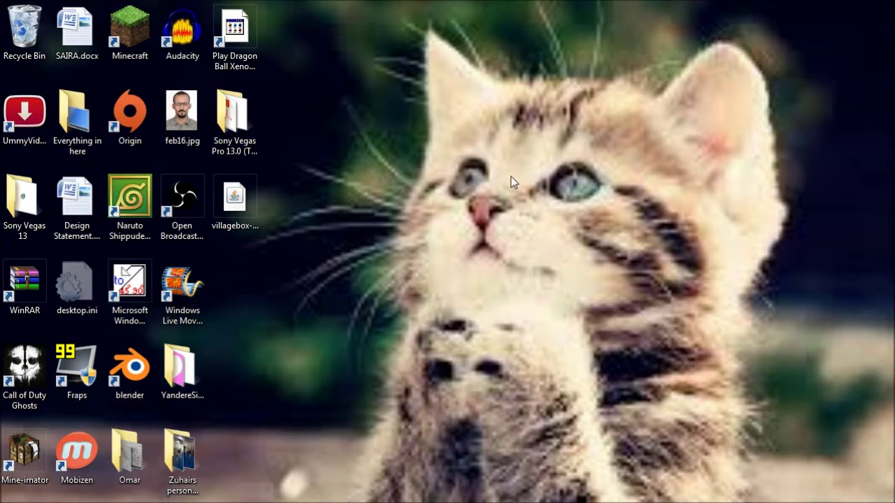
Refresh the desktop three times from its right-click menu
right_click(524, 163)
left_click(569, 198)
right_click(520, 131)
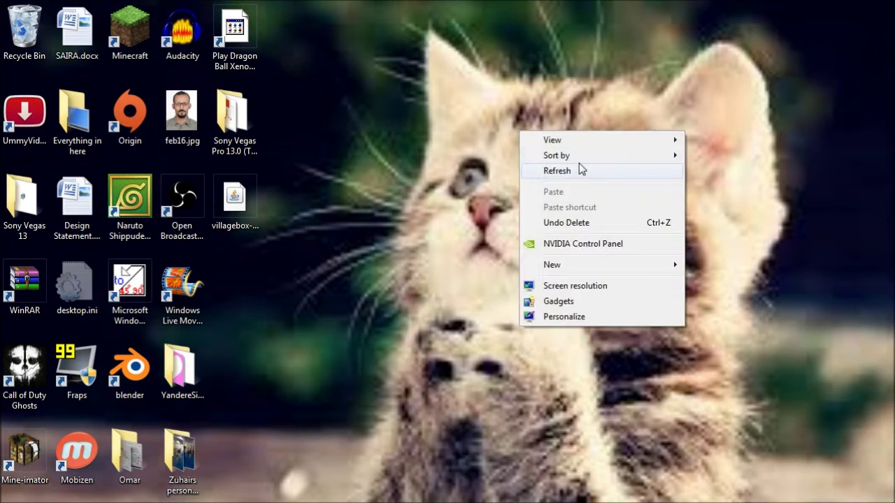
left_click(609, 170)
right_click(450, 67)
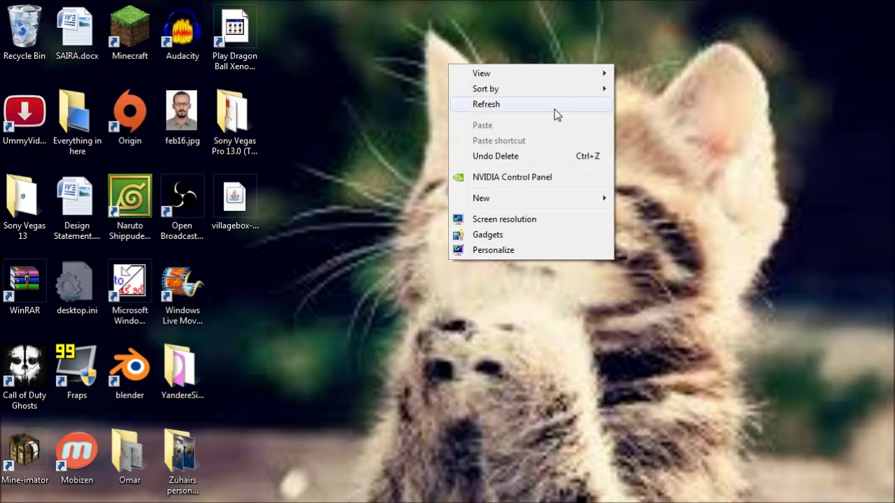
left_click(554, 107)
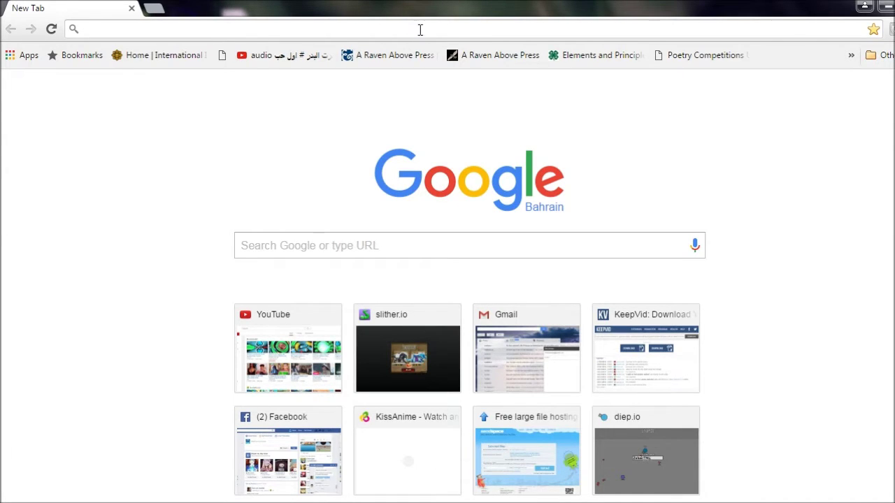
Paste the kat.cr Minecraft 1.8.3 link, download its torrent, and open the file in uTorrent
right_click(444, 23)
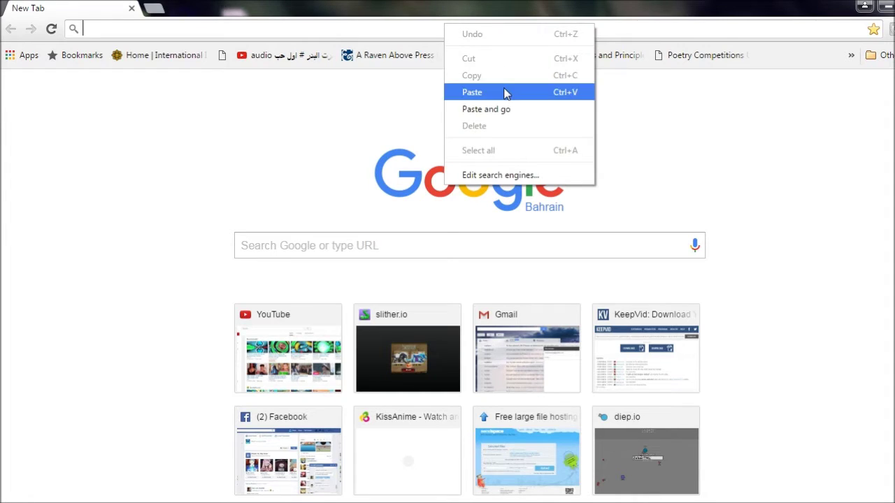
left_click(506, 92)
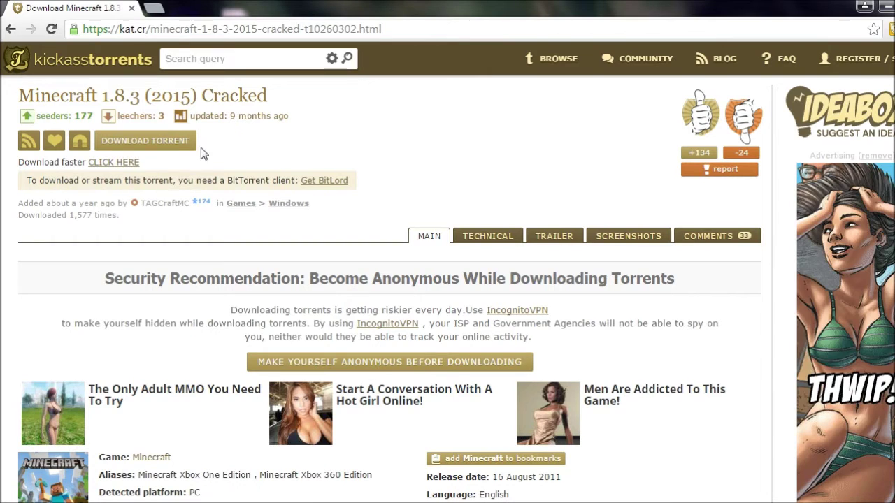
left_click(139, 142)
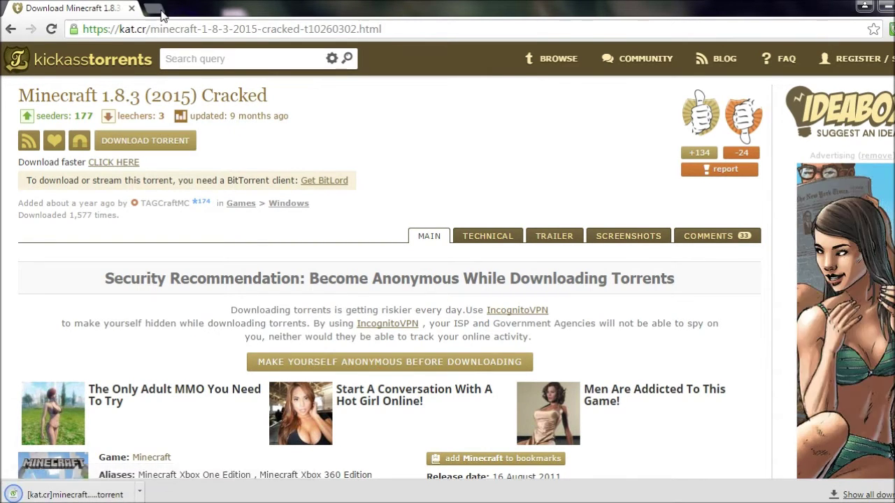
key("ctrl+t")
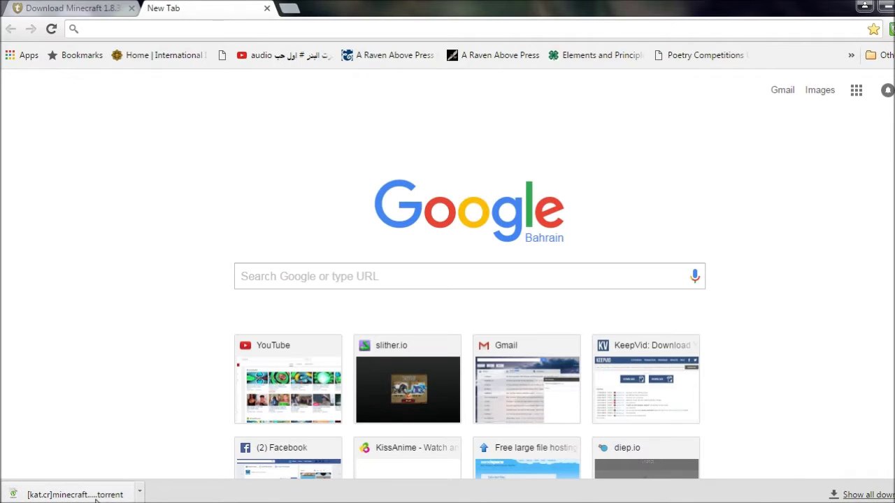
left_click(93, 494)
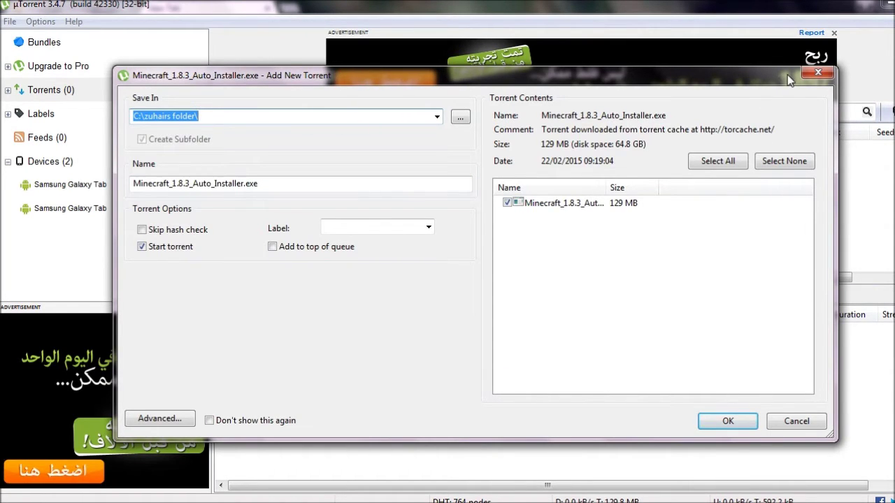
Choose C:\zuhairs as the save folder and add the Minecraft_1.8.3_Auto_Installer.exe torrent
left_click_drag(788, 81, 774, 72)
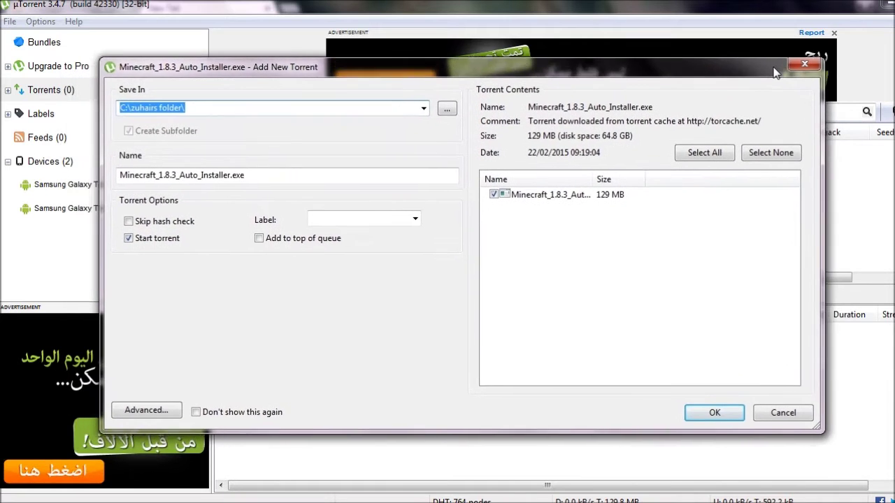
left_click_drag(774, 72, 805, 67)
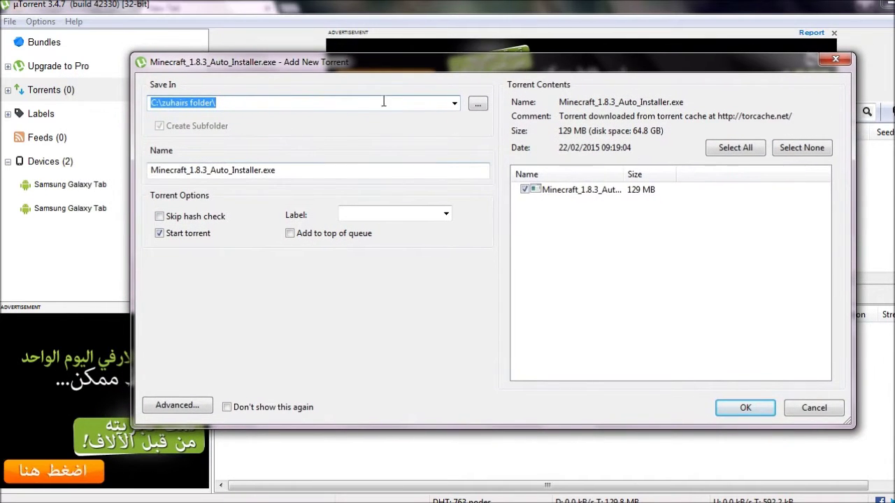
left_click(478, 104)
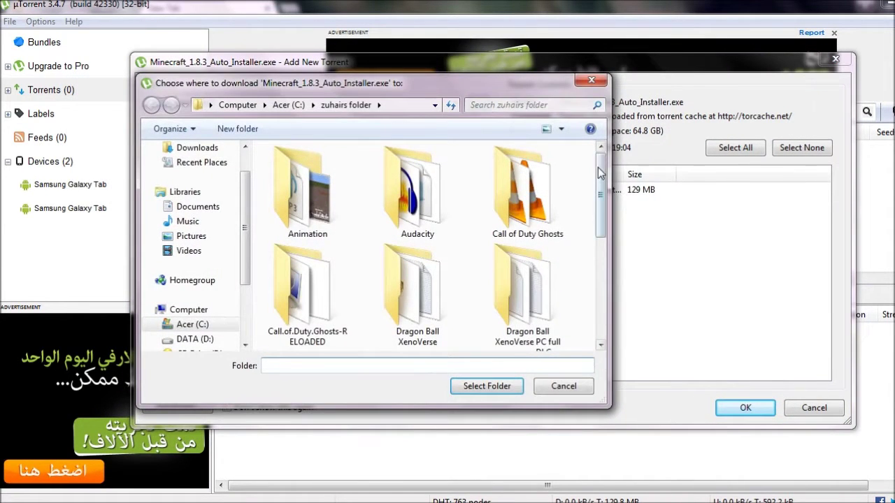
left_click_drag(654, 208, 656, 209)
scroll(447, 245, "down", 3)
scroll(447, 245, "up", 3)
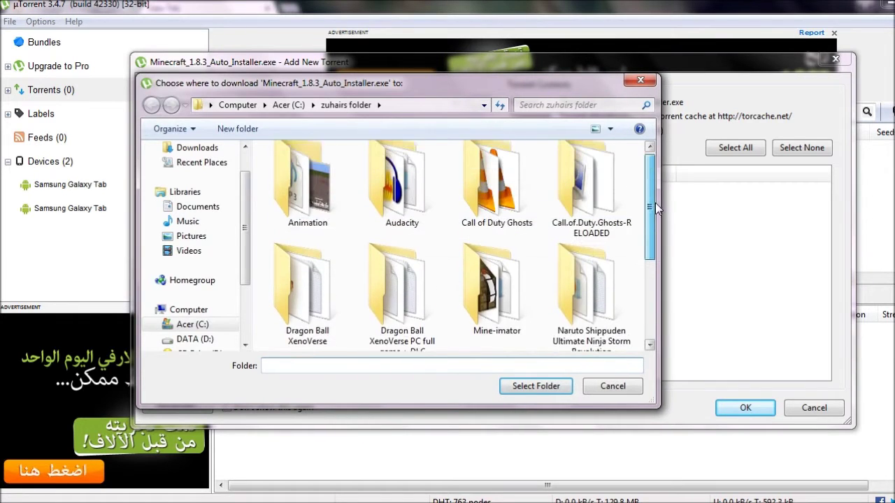
left_click(193, 324)
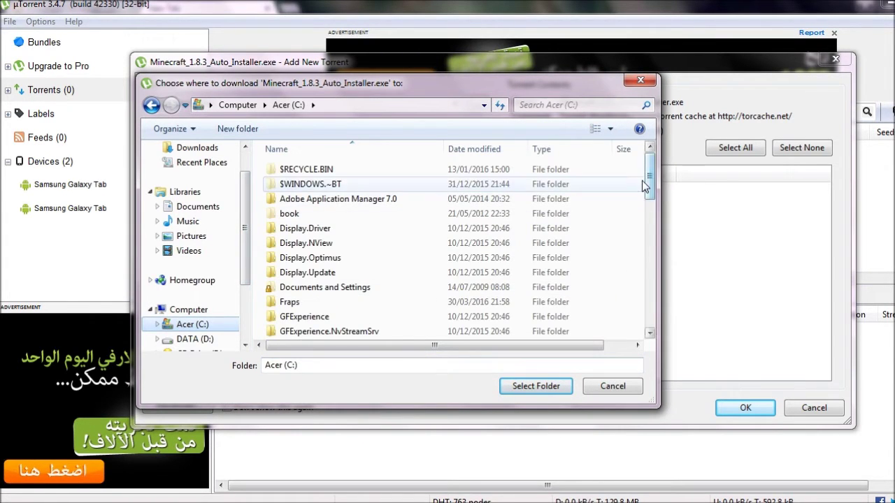
left_click(640, 184)
left_click_drag(648, 184, 647, 294)
double_click(303, 331)
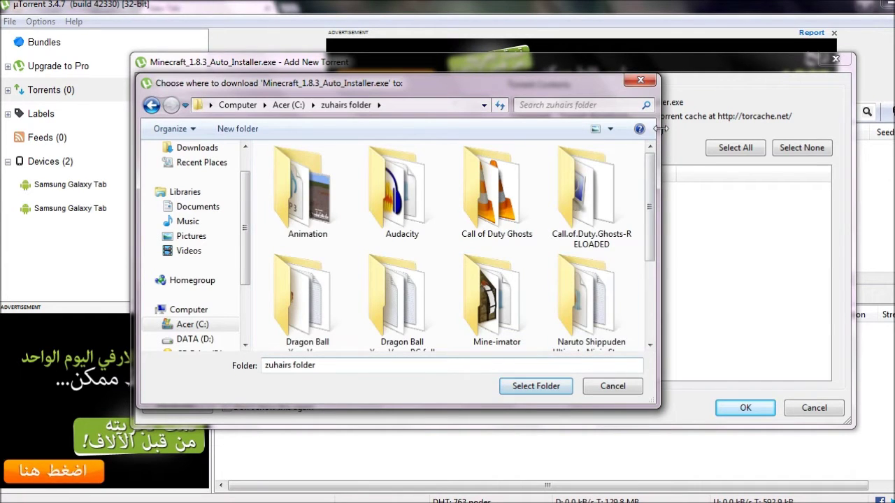
left_click(640, 79)
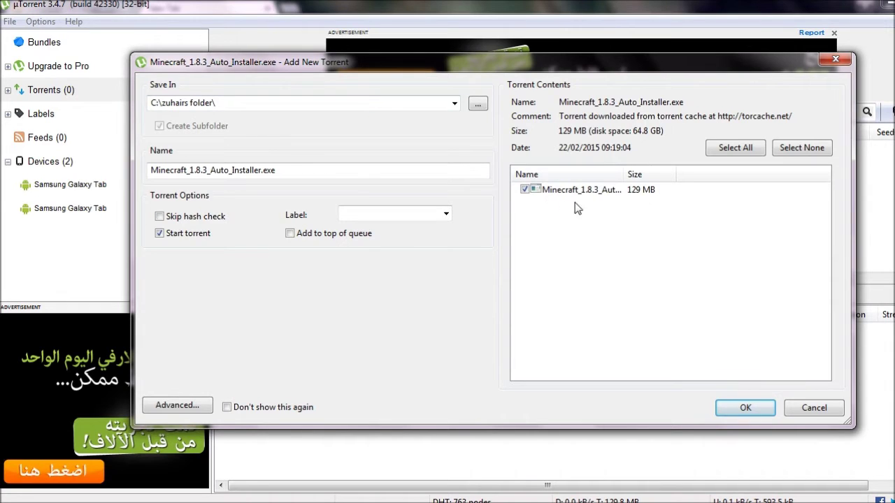
left_click(745, 409)
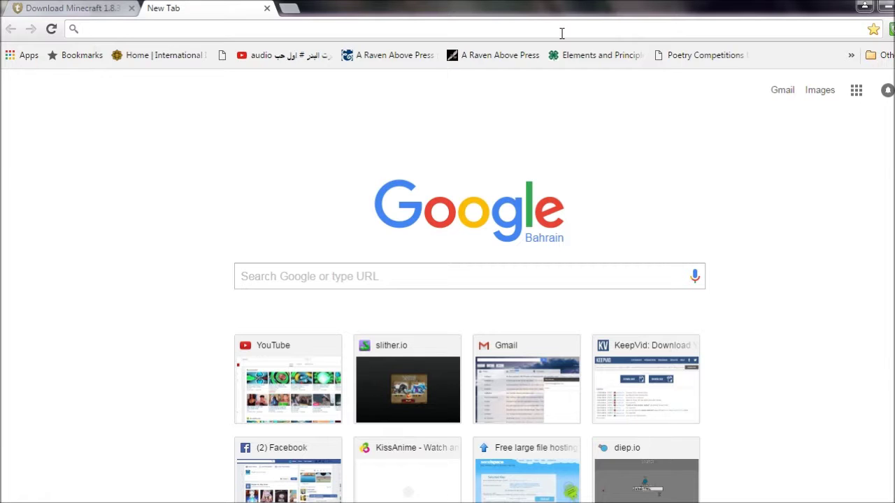
Go to slither.io and start a game
type("slither.")
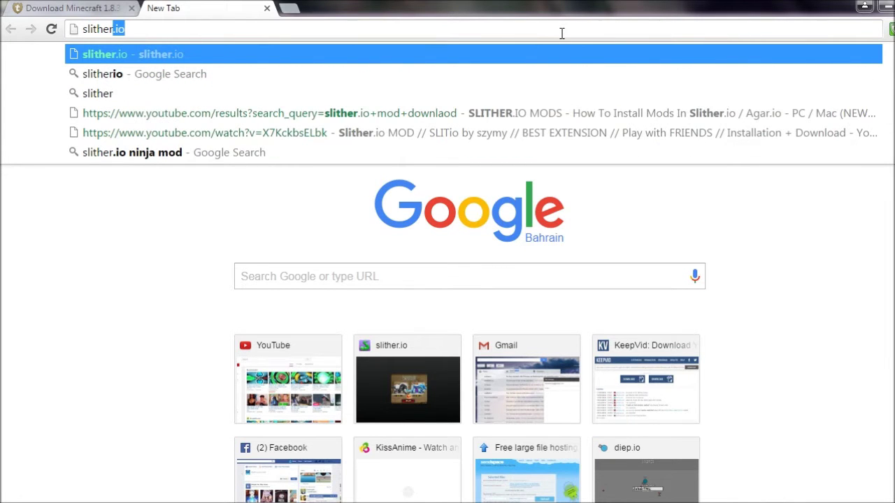
type("i")
key("Return")
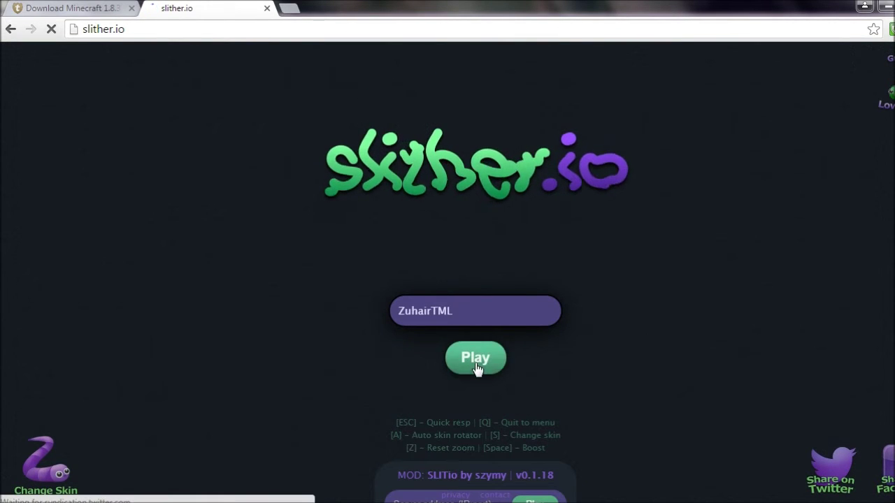
left_click(475, 363)
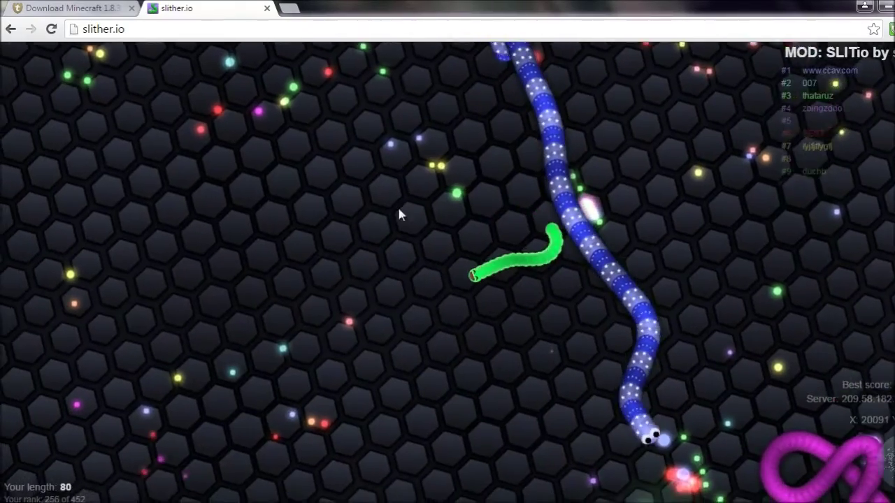
Steer and boost the snake, eating pellets until its length reaches 988
left_click_drag(398, 213, 394, 118)
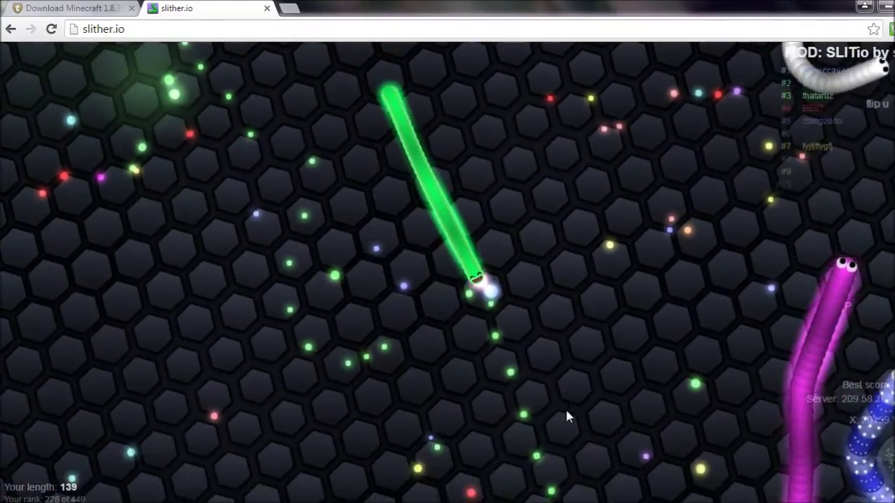
mouse_move(567, 411)
left_mouse_down()
mouse_move(506, 453)
mouse_move(562, 179)
left_mouse_up()
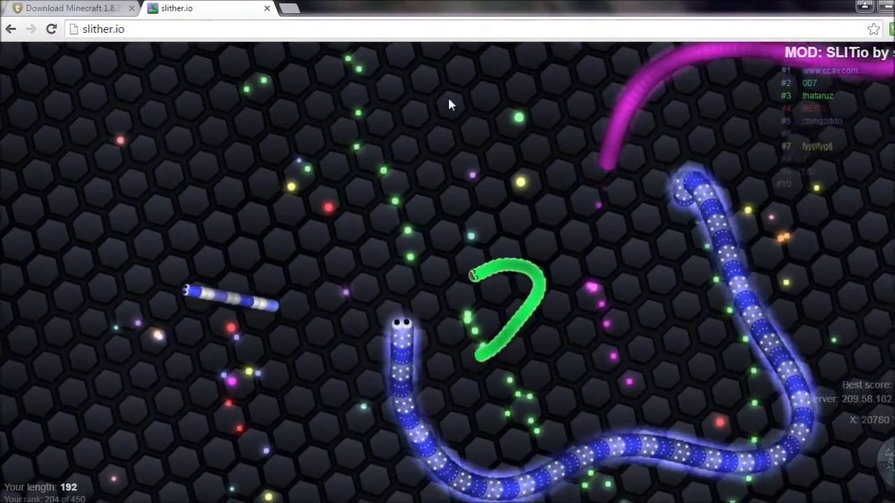
left_click_drag(449, 104, 235, 136)
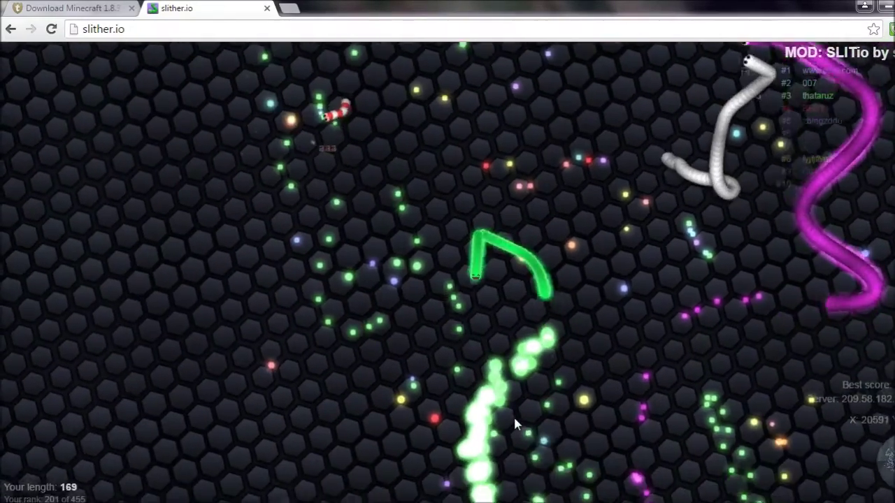
left_click_drag(501, 416, 507, 415)
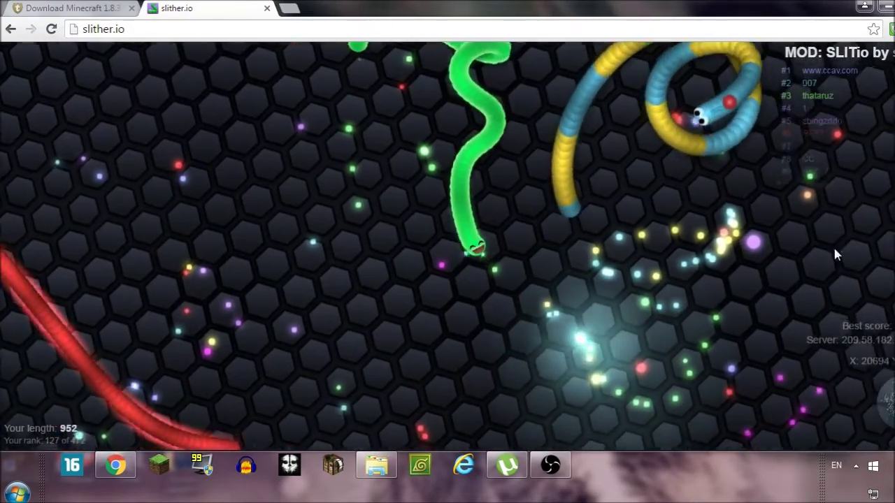
left_click_drag(832, 248, 755, 317)
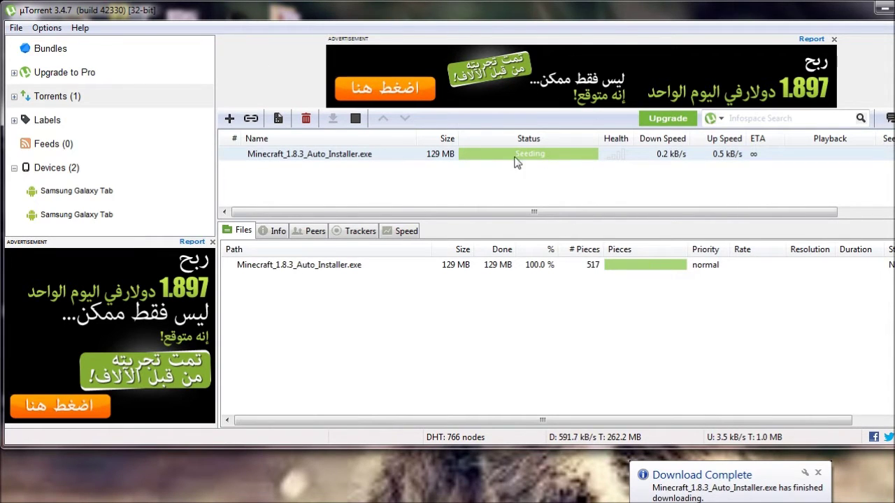
Stop the finished Minecraft torrent, open its file, and permanently silence the upgrade warning
left_click(356, 119)
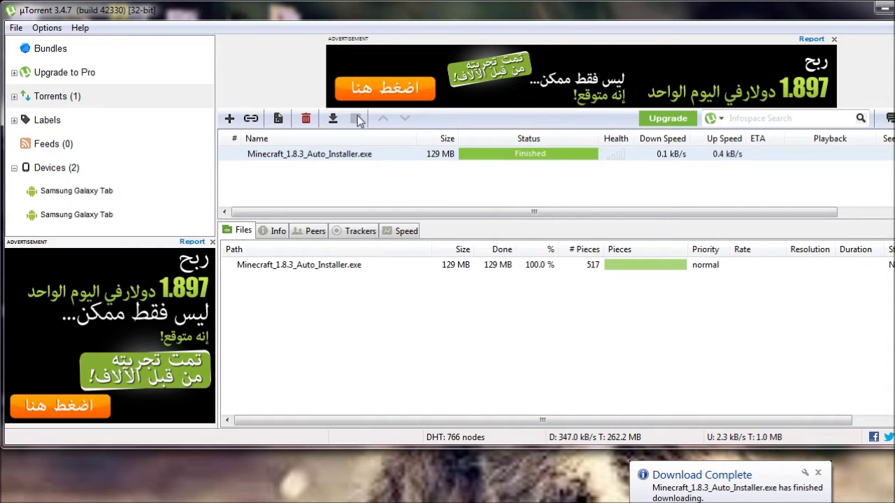
double_click(543, 157)
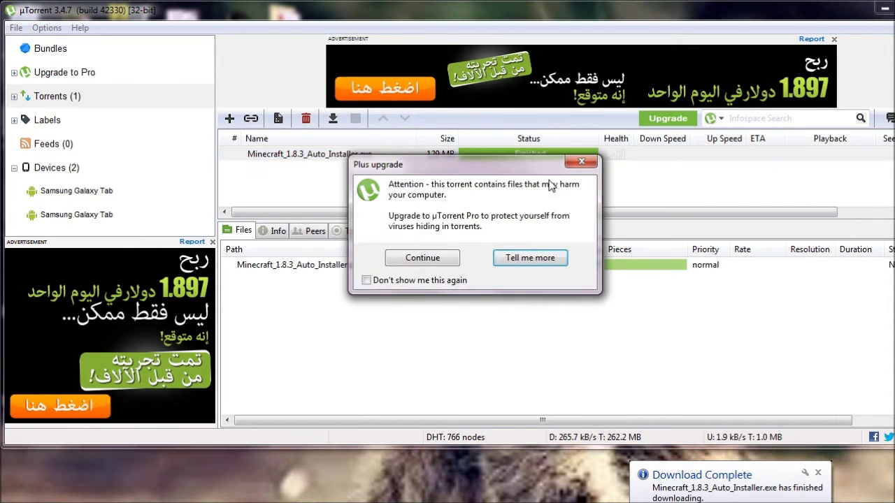
left_click(366, 279)
left_click(422, 258)
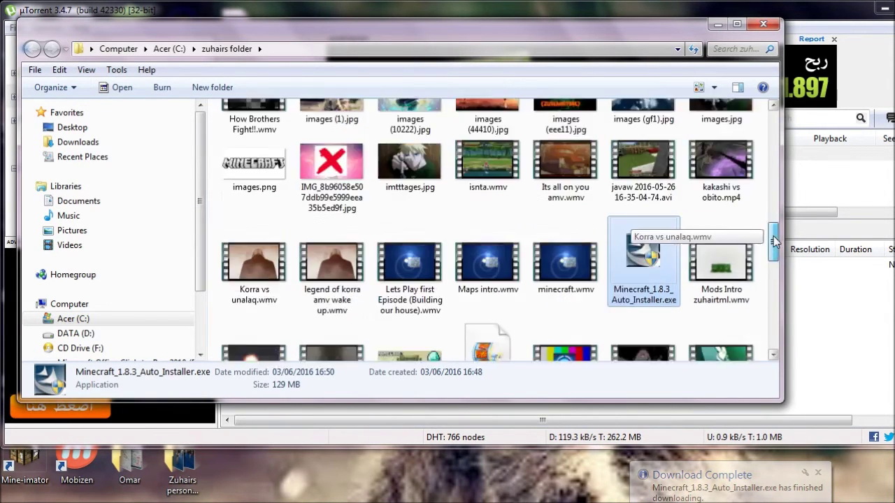
Scroll the zuhairs folder down to Minecraft_1.8.3_Auto_Installer.exe
scroll(615, 279, "down", 3)
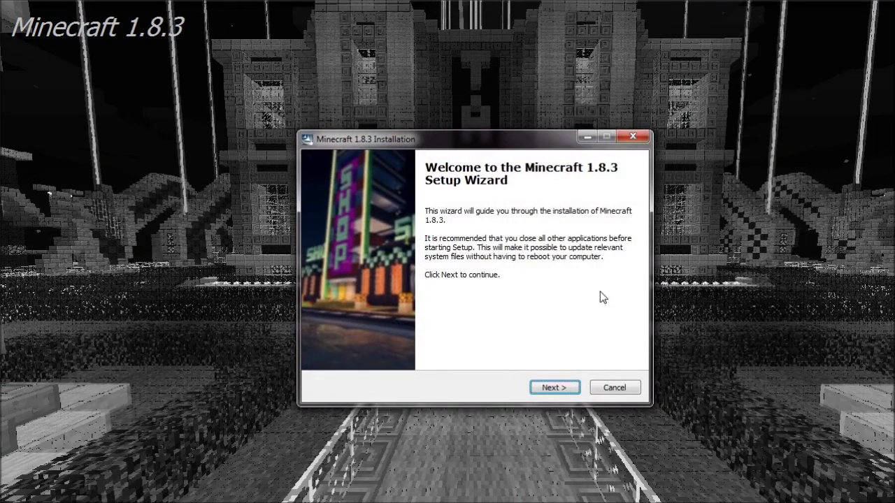
Install Minecraft 1.8.3, then finish with 'Visit product web site' unticked
left_click(570, 388)
left_click(570, 388)
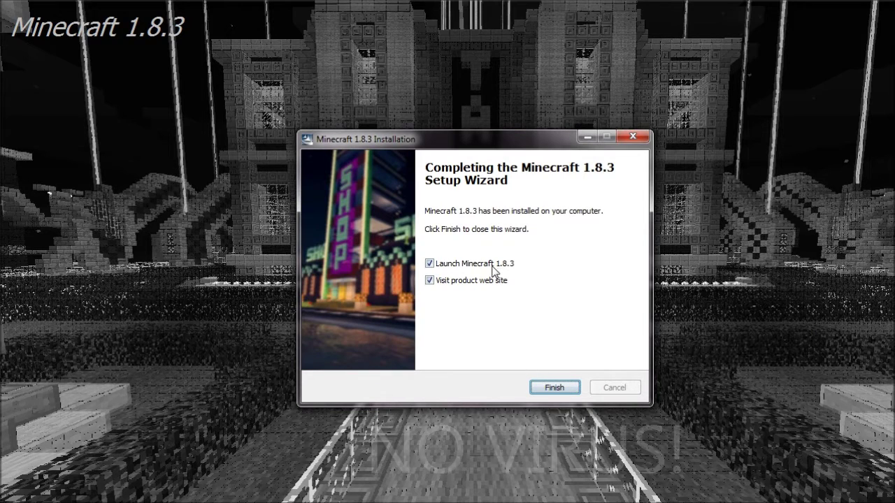
left_click(430, 280)
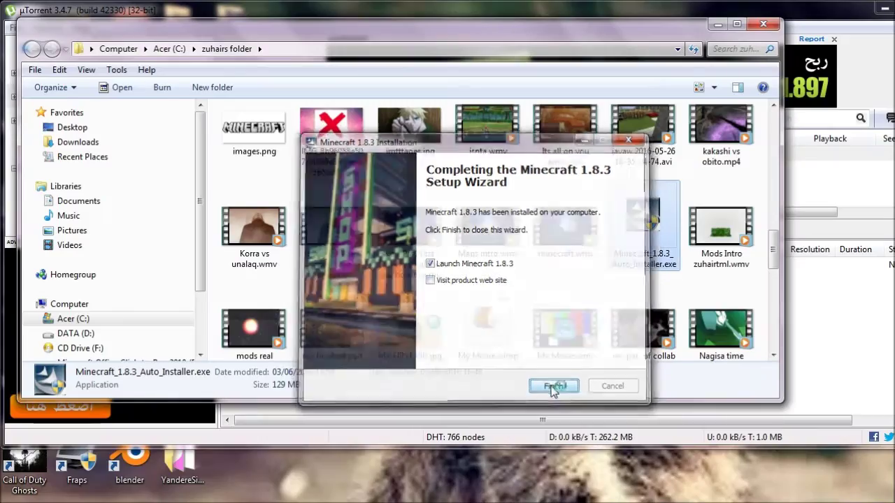
left_click(553, 389)
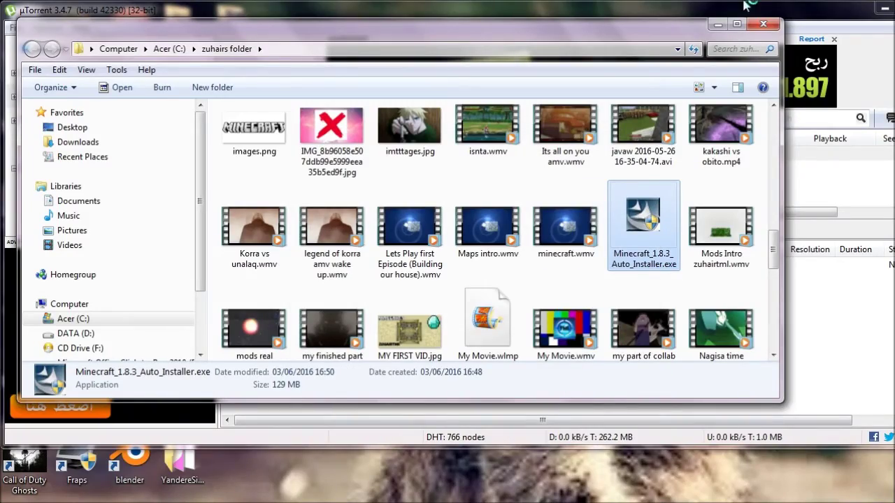
Minimize Explorer and µTorrent and move the Minecraft Launcher higher
left_click(716, 26)
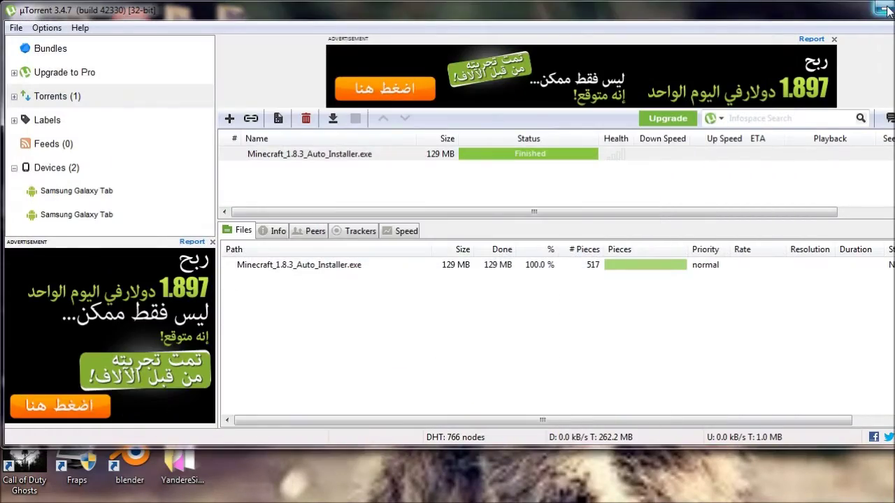
left_click(888, 11)
left_click_drag(563, 105, 568, 34)
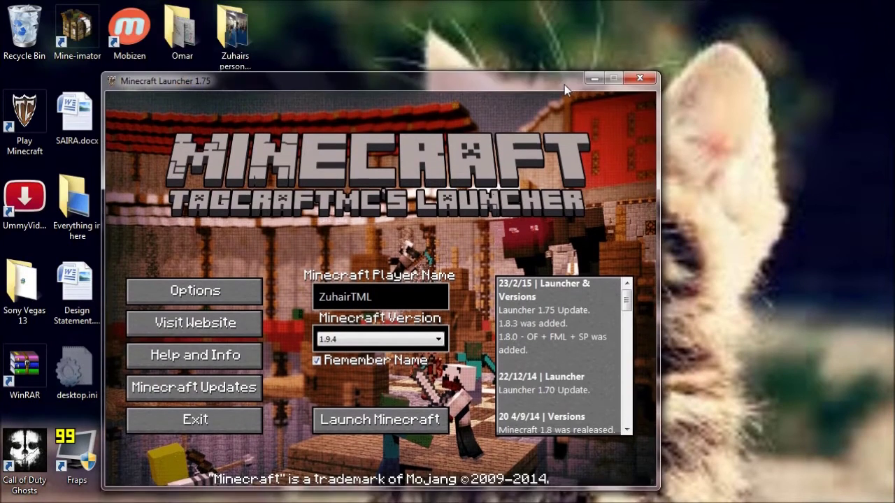
Select version 1.9.4 in the launcher and launch Minecraft
left_click(448, 289)
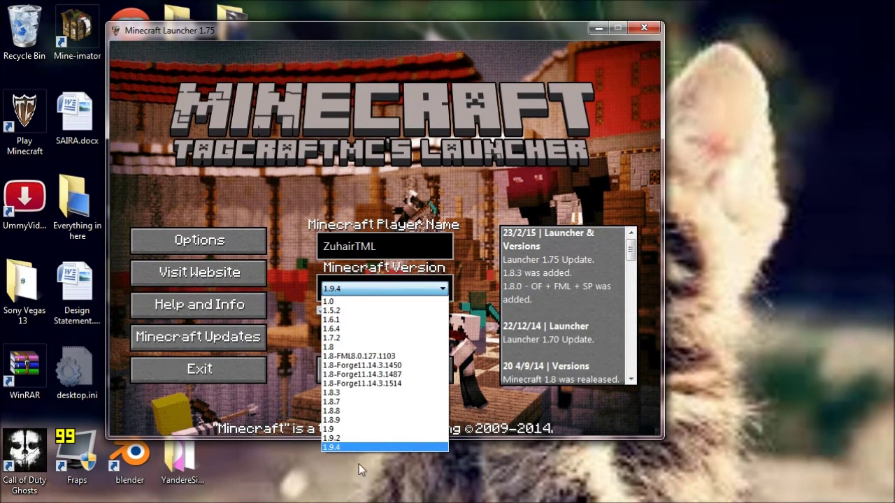
left_click(345, 451)
left_click(454, 438)
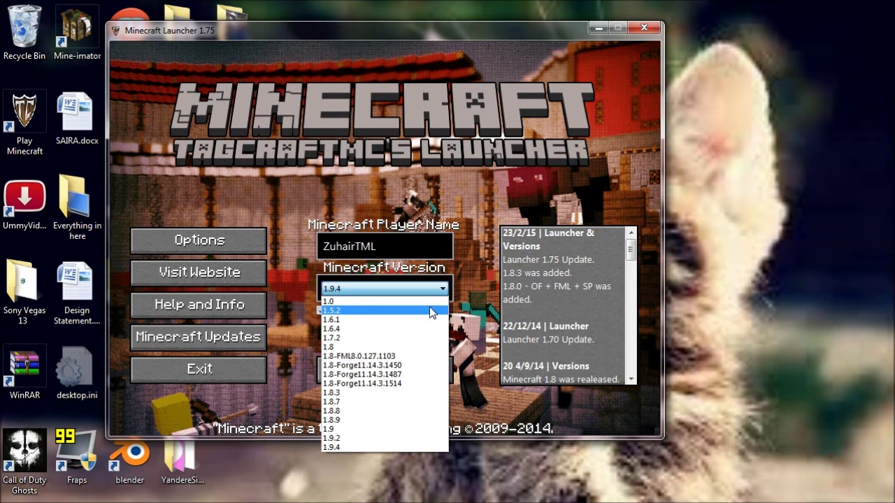
left_click(460, 283)
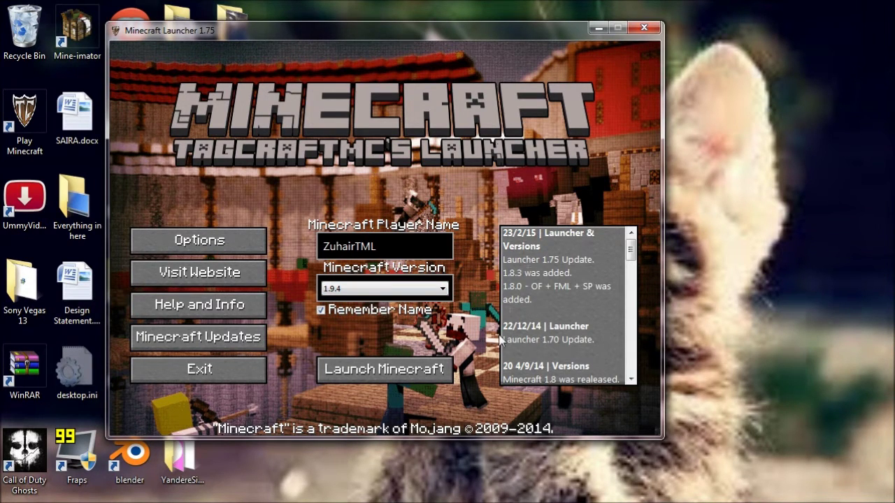
left_click(440, 287)
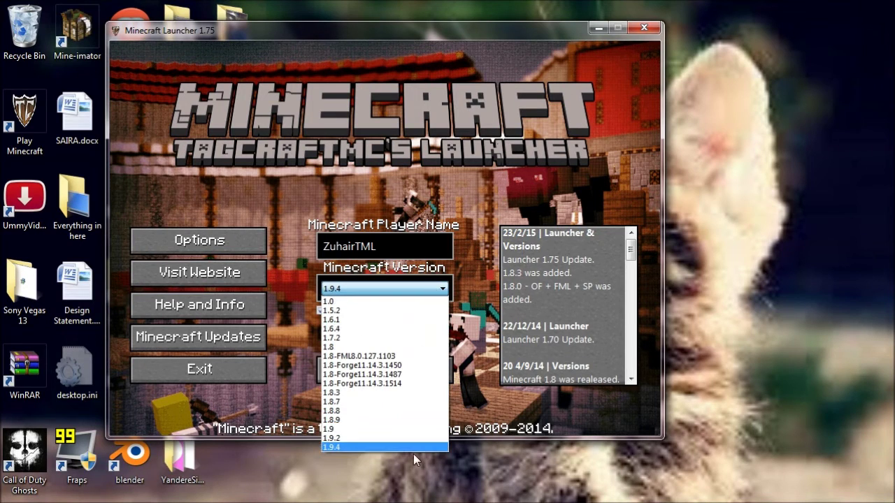
left_click(480, 386)
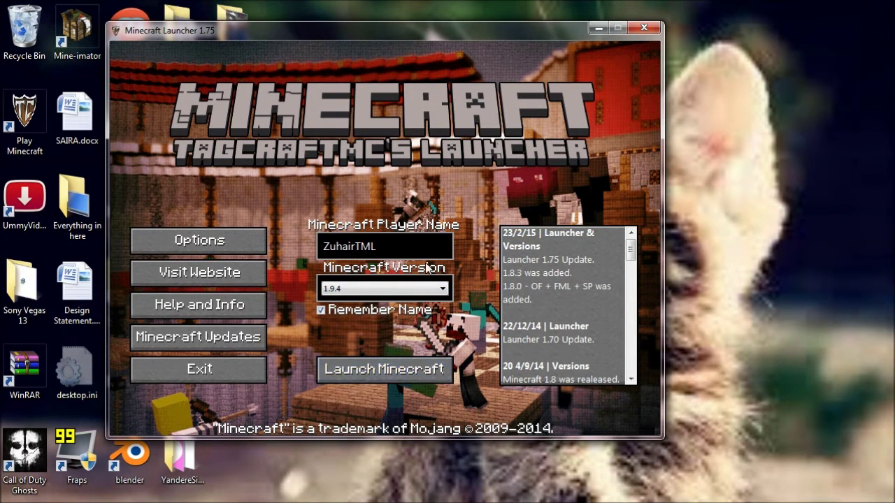
left_click(412, 375)
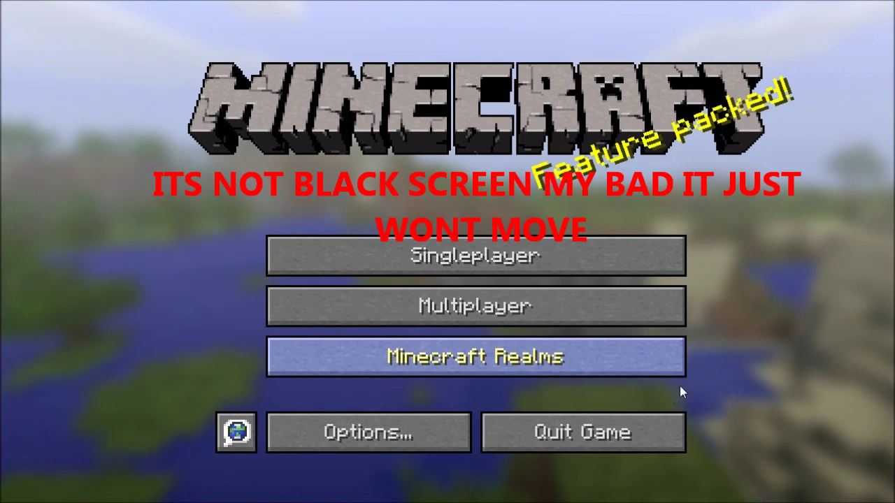
Switch Minecraft from fullscreen to windowed mode with F11
key("F11")
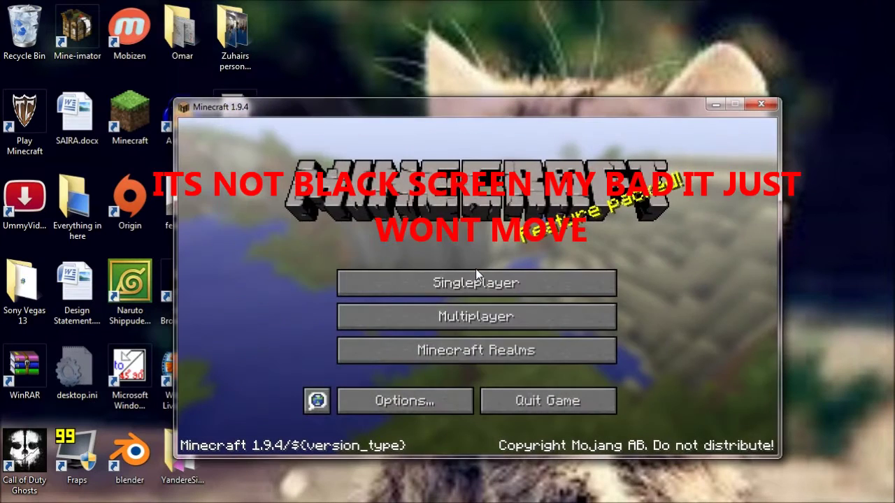